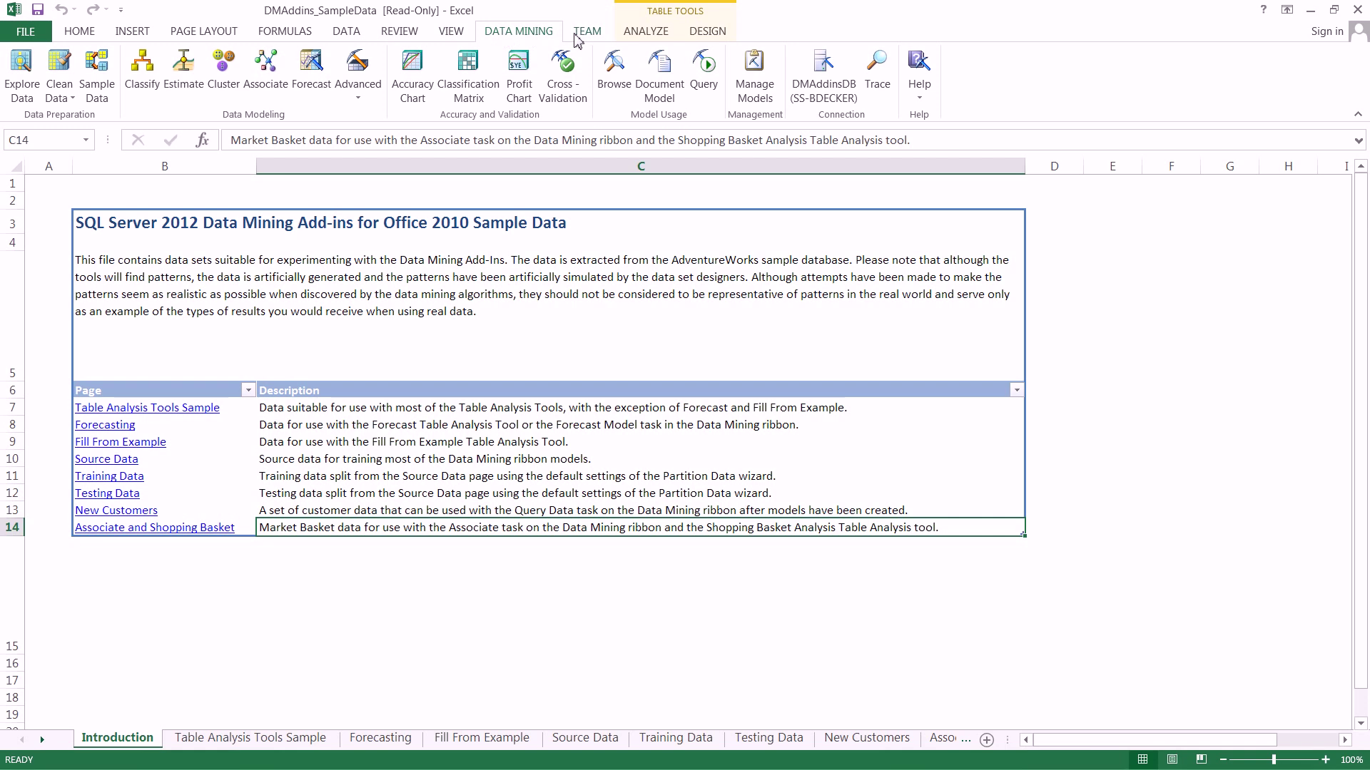
Keep the srcAdventureworksDW2012 Structure selected and predict BikeBuyer, showing results as percentages and counts.
click(493, 107)
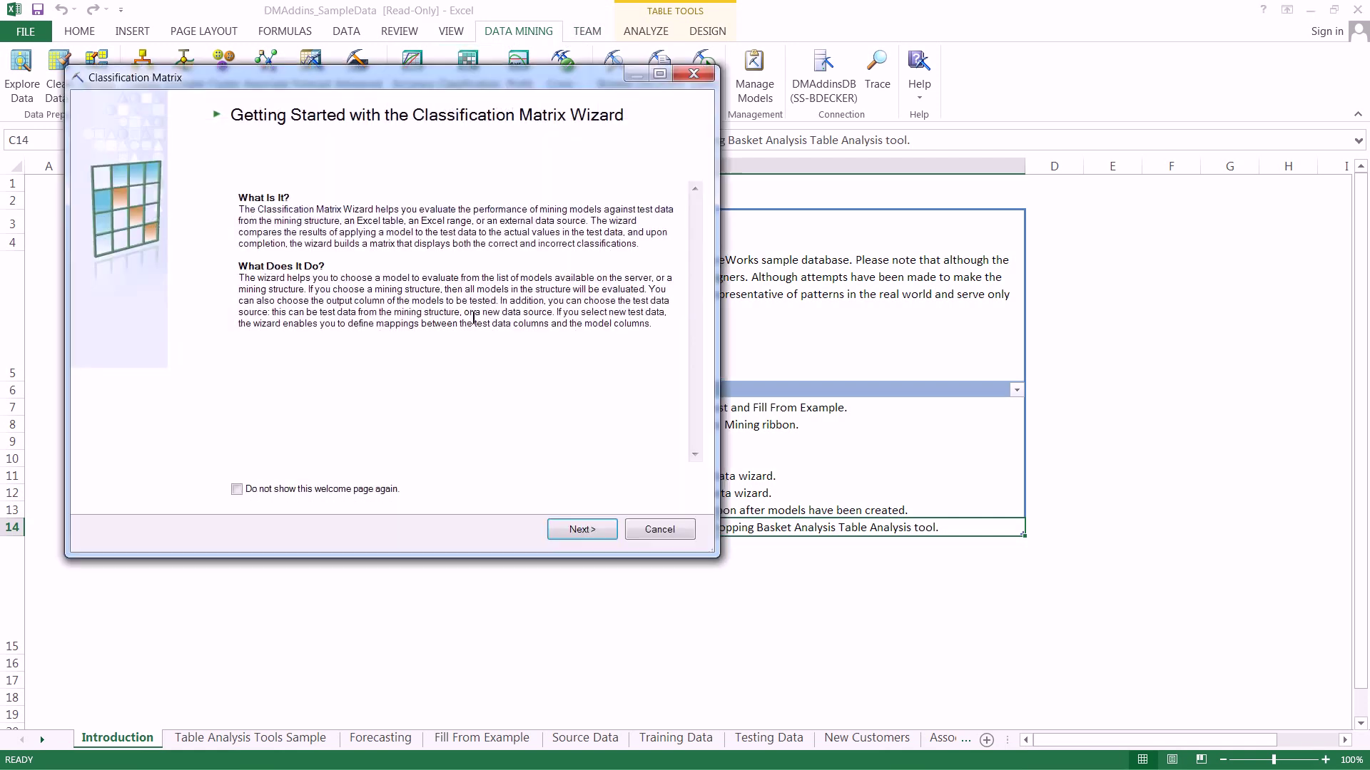
click(601, 542)
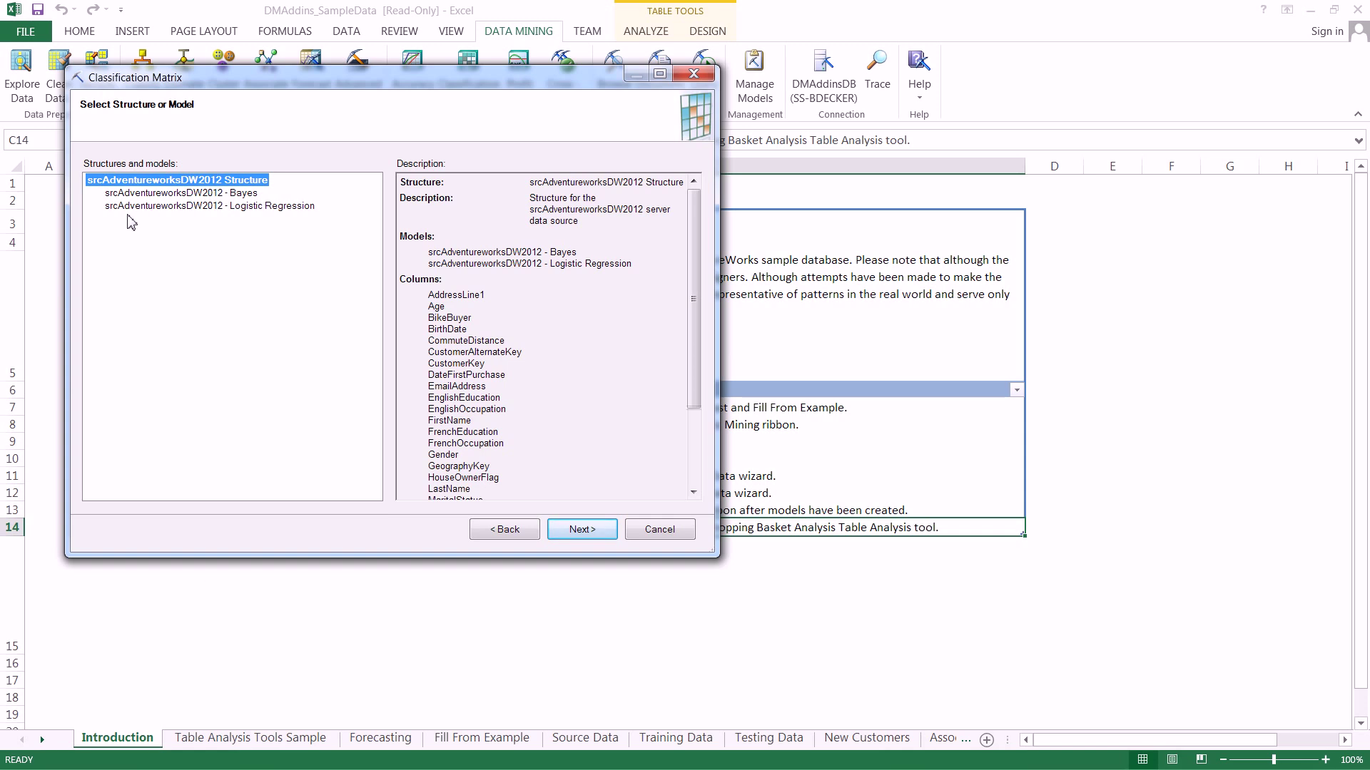
click(607, 545)
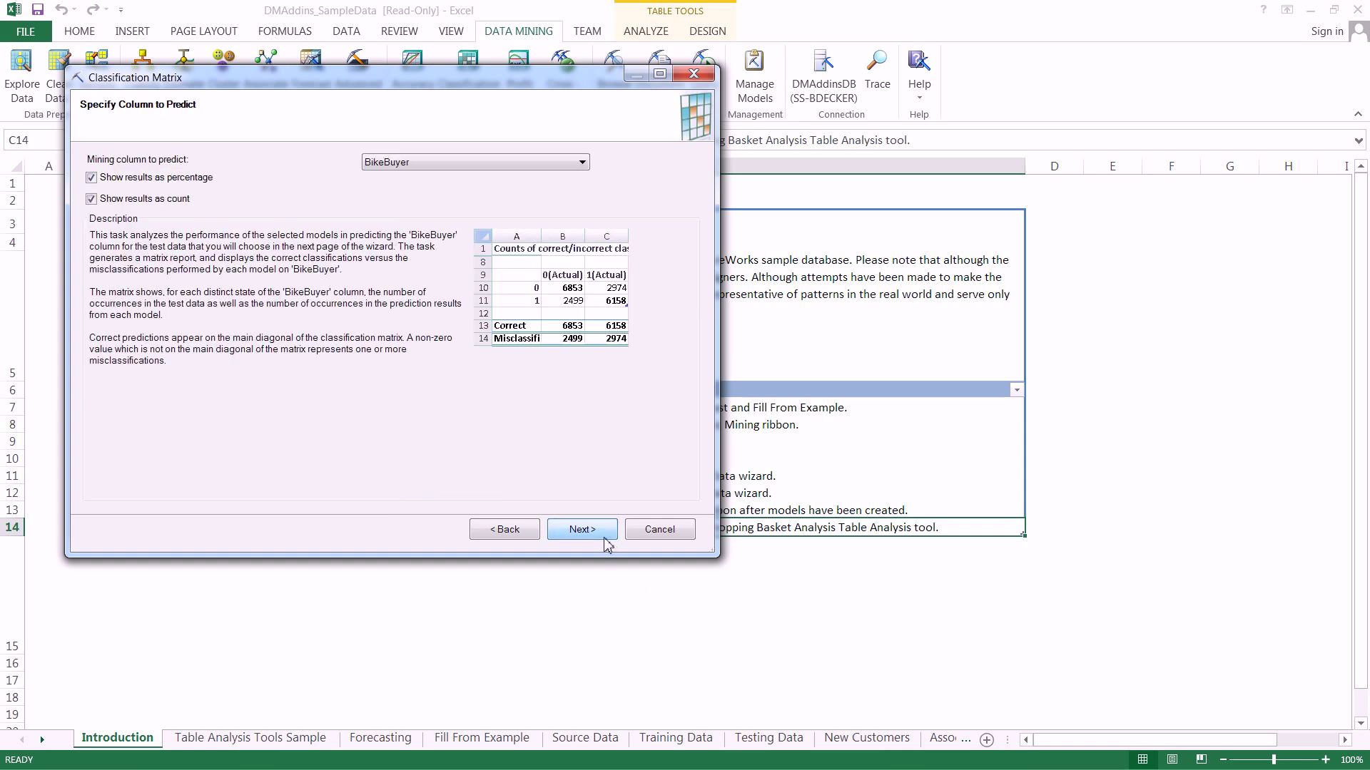
click(391, 162)
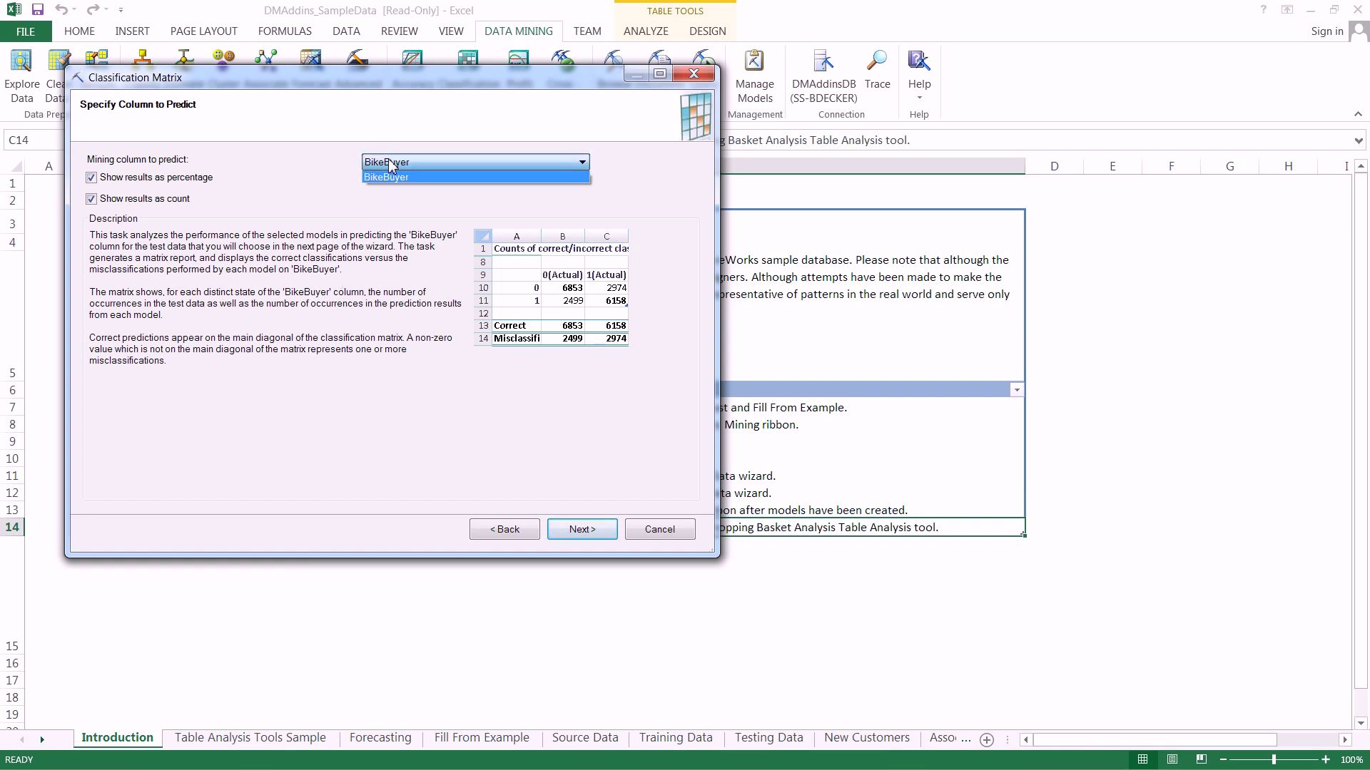
click(390, 176)
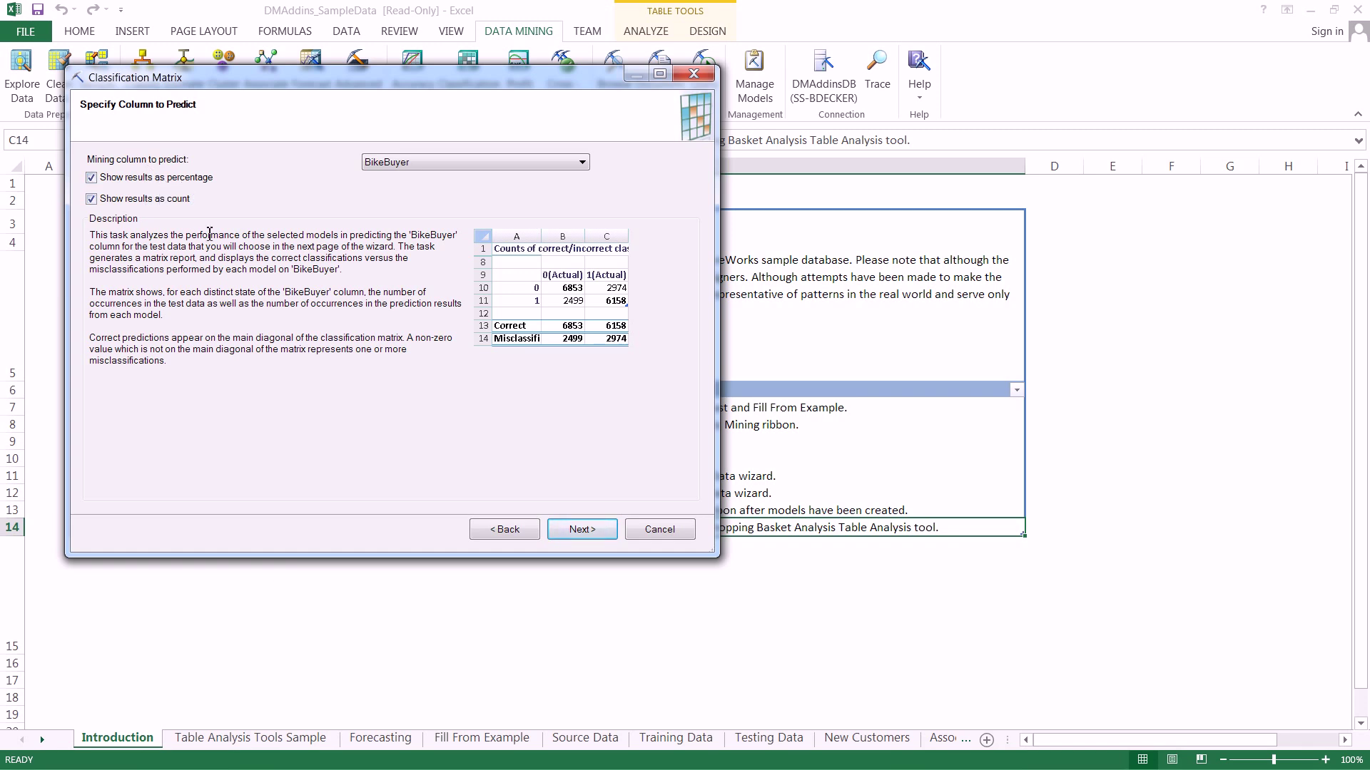
Use the mining structure's test data and generate the BikeBuyer classification matrix for Bayes and Logistic Regression.
click(570, 530)
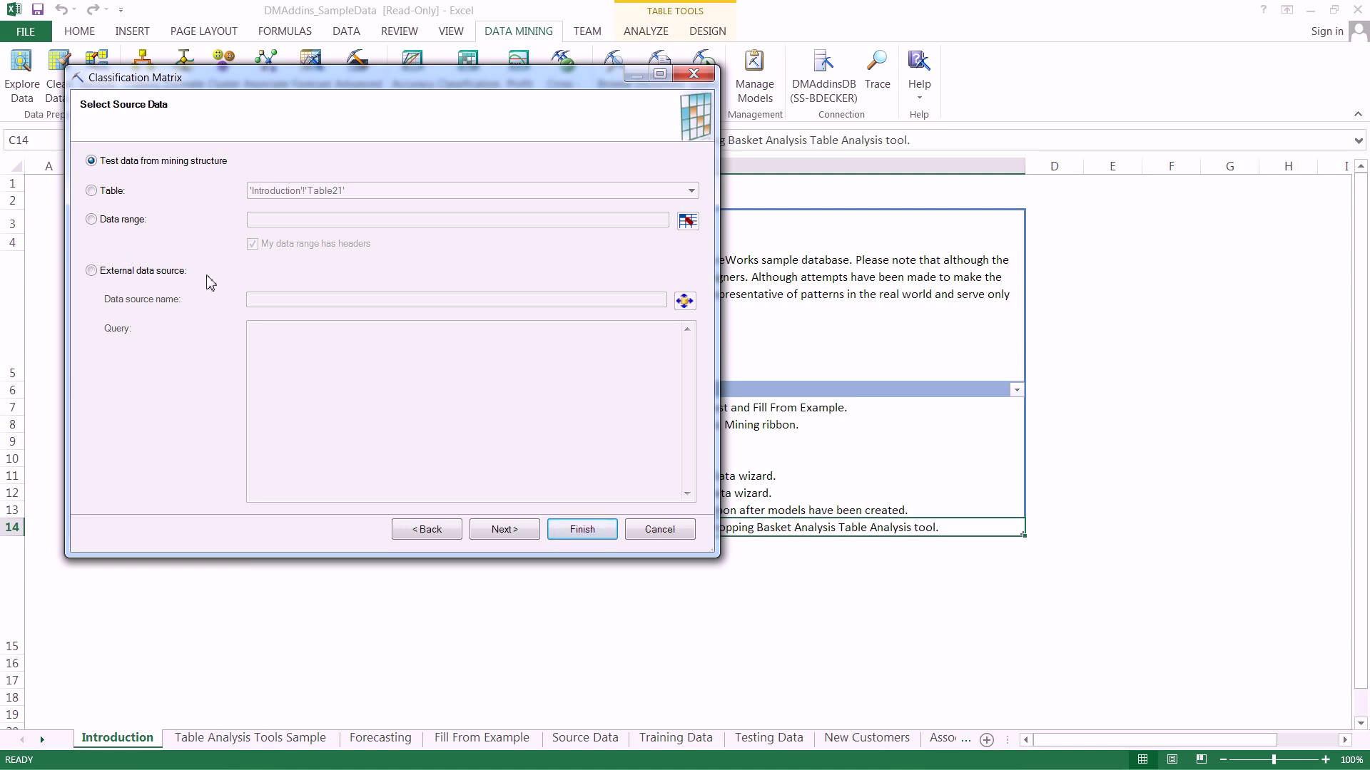
click(493, 532)
click(489, 536)
click(579, 530)
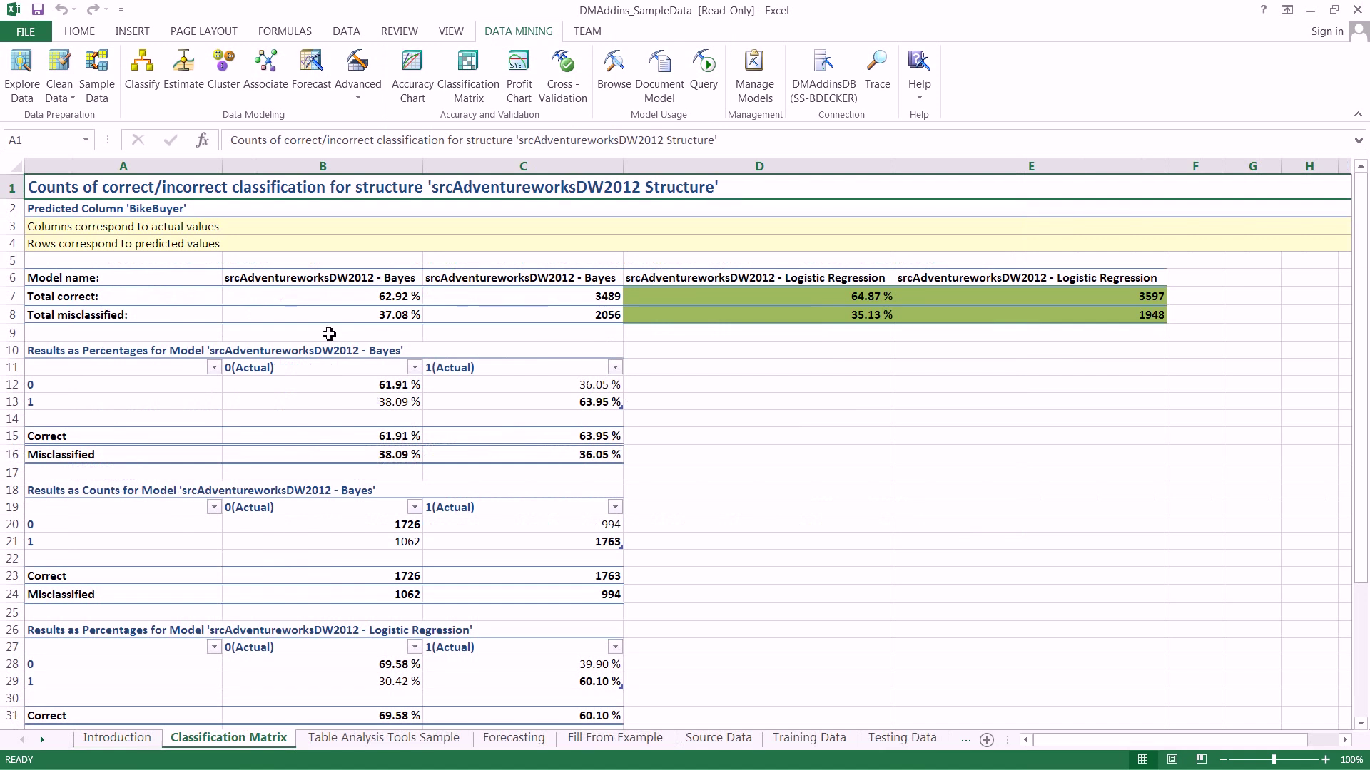
click(317, 310)
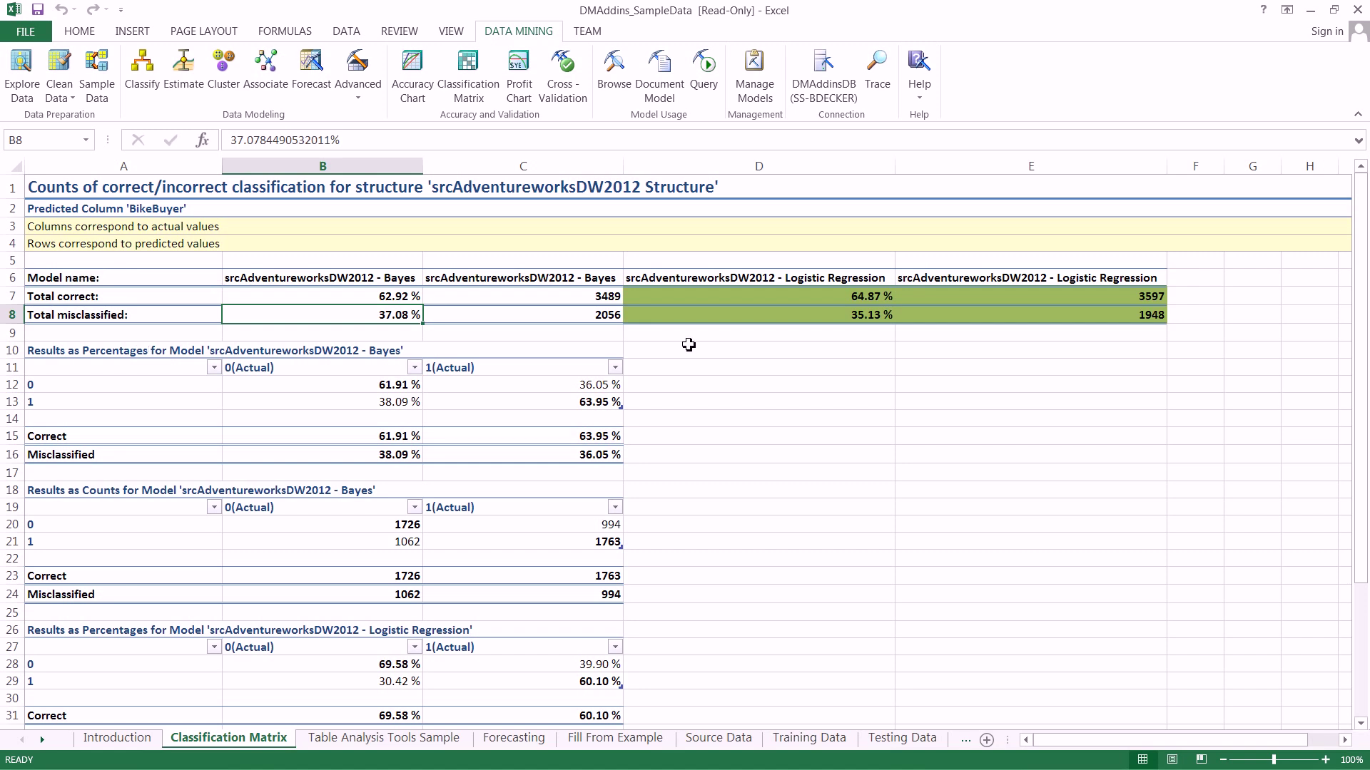
click(85, 304)
click(106, 318)
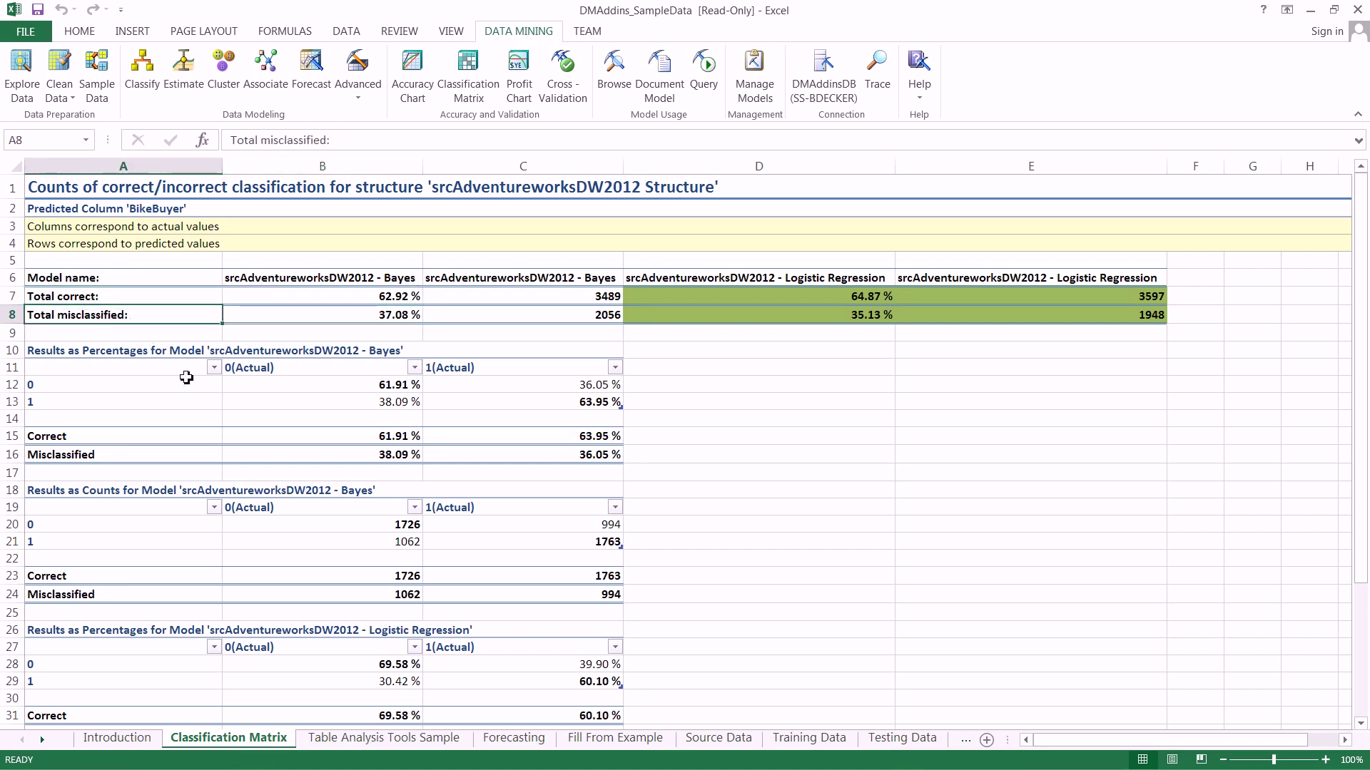
click(311, 300)
click(161, 301)
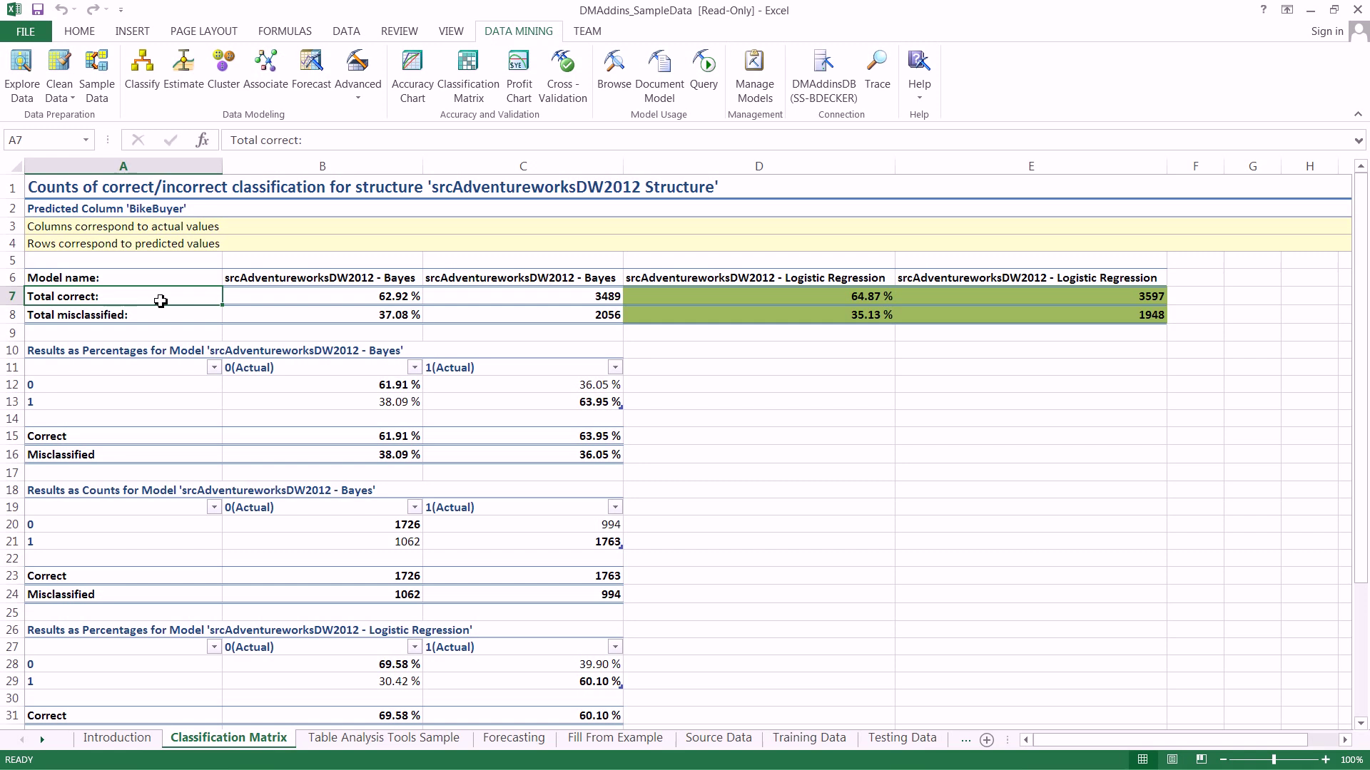
click(487, 296)
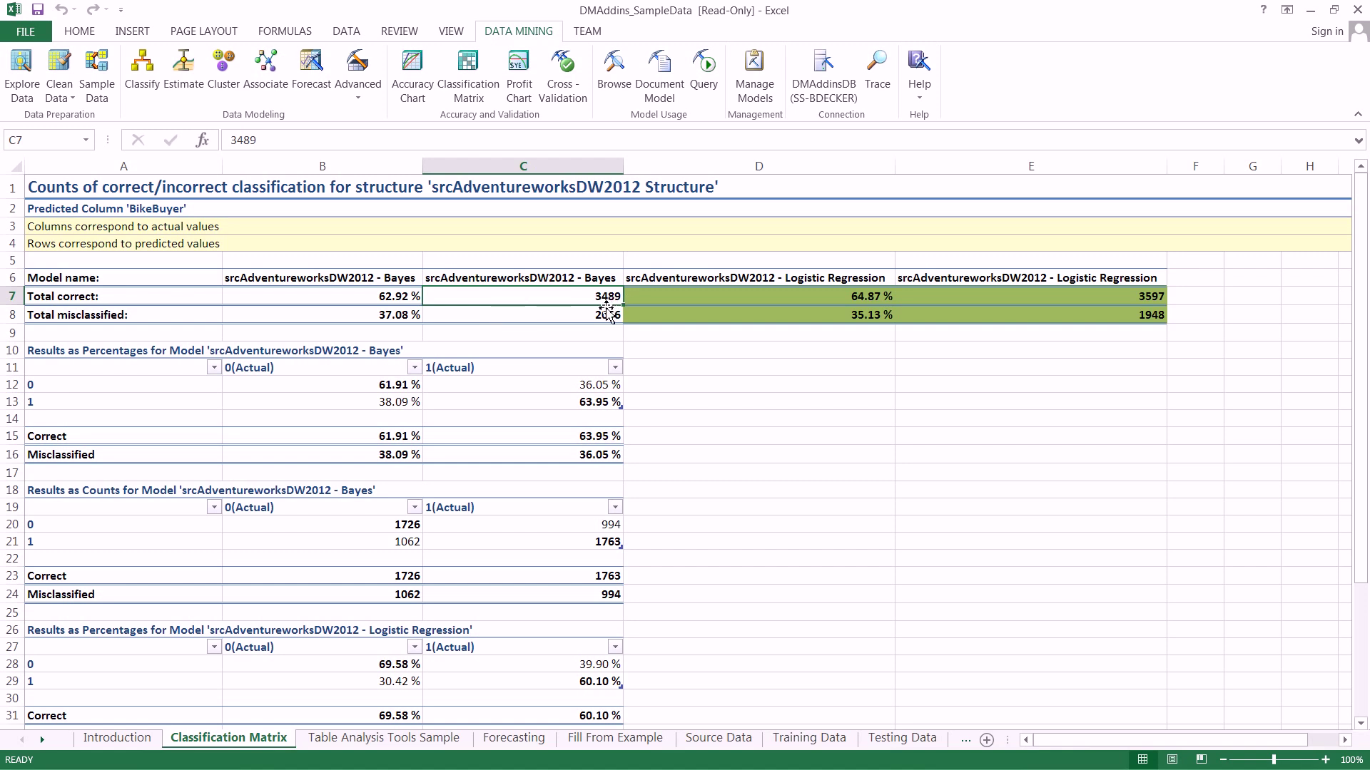
click(607, 314)
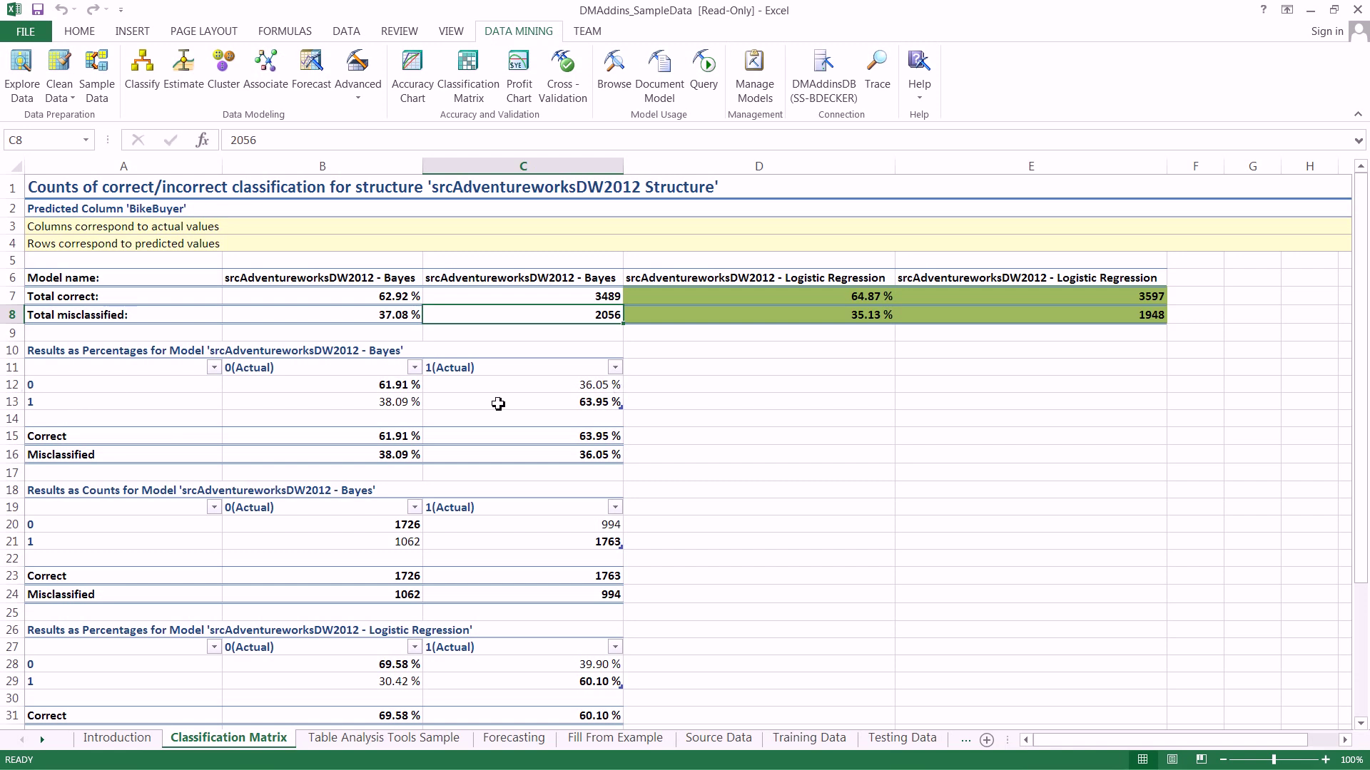
click(83, 388)
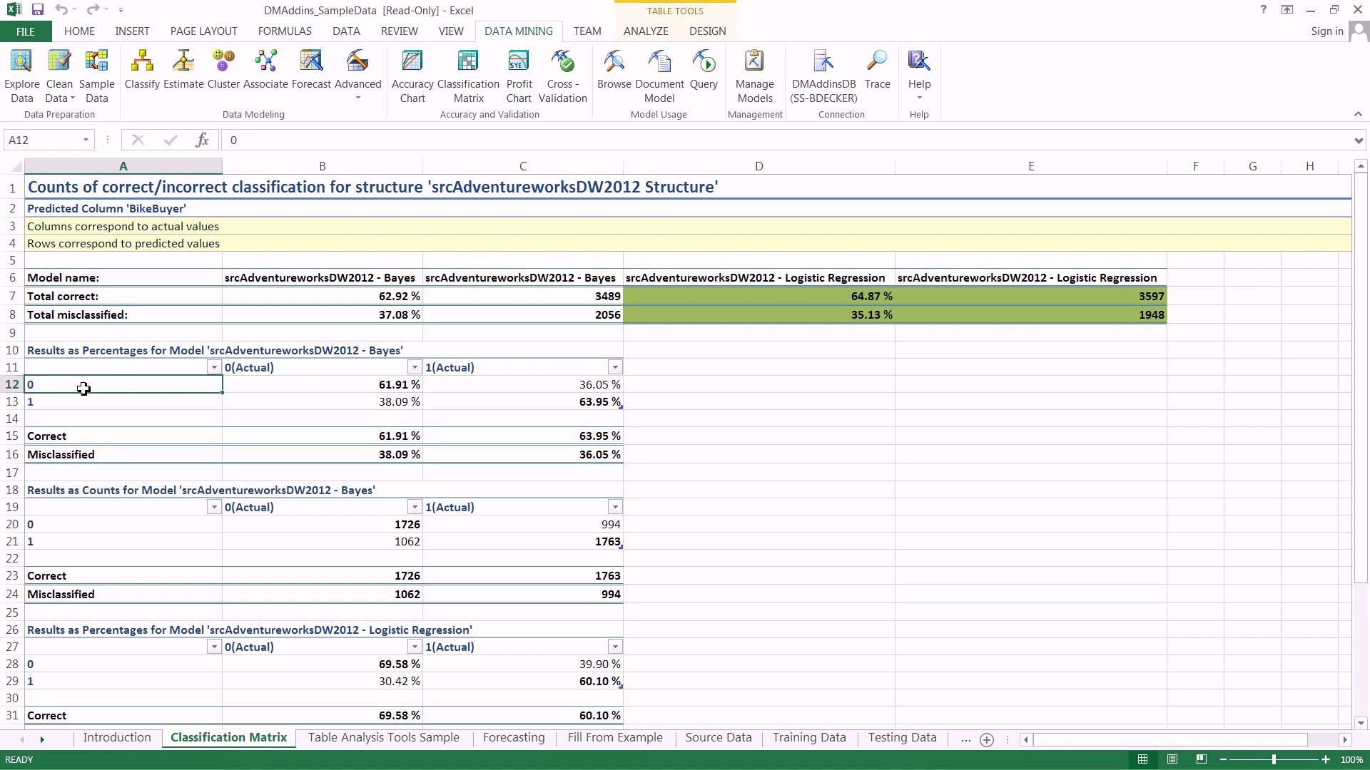
click(84, 403)
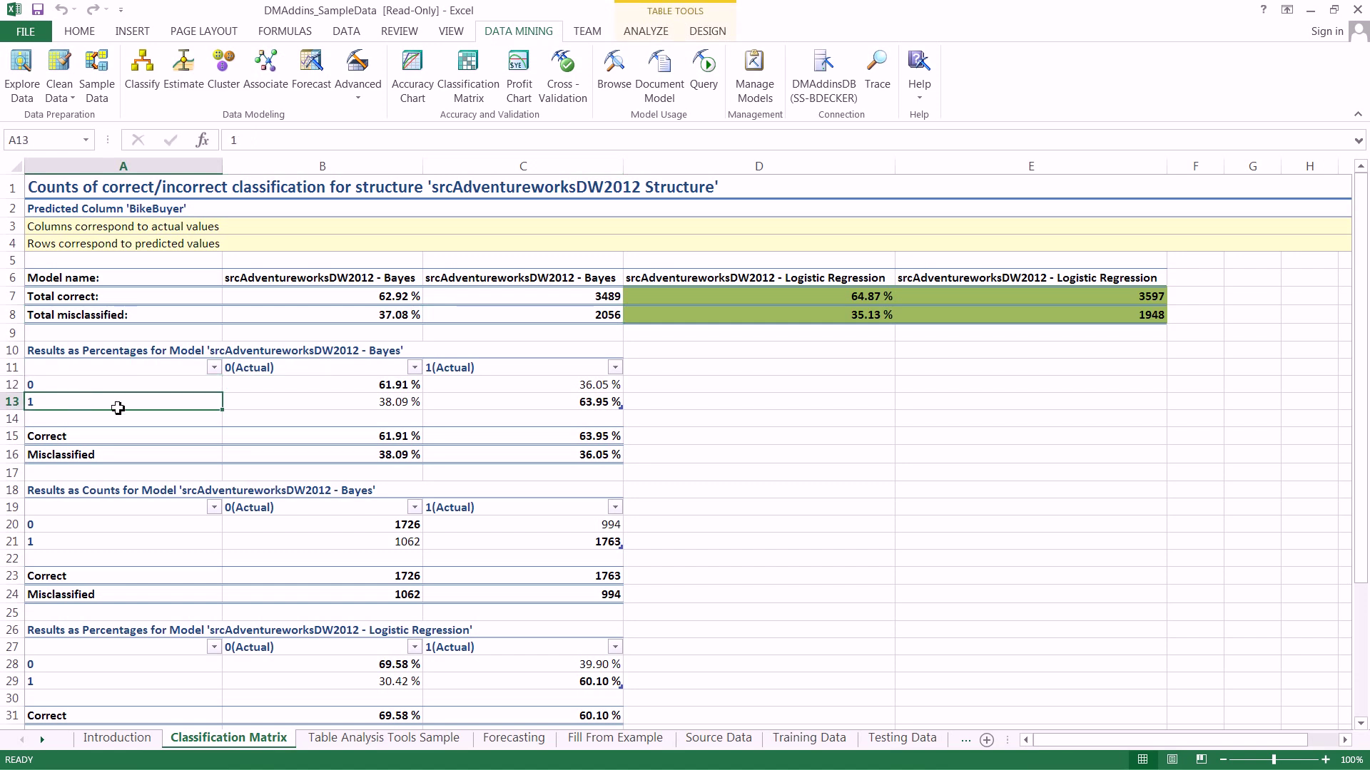
click(291, 385)
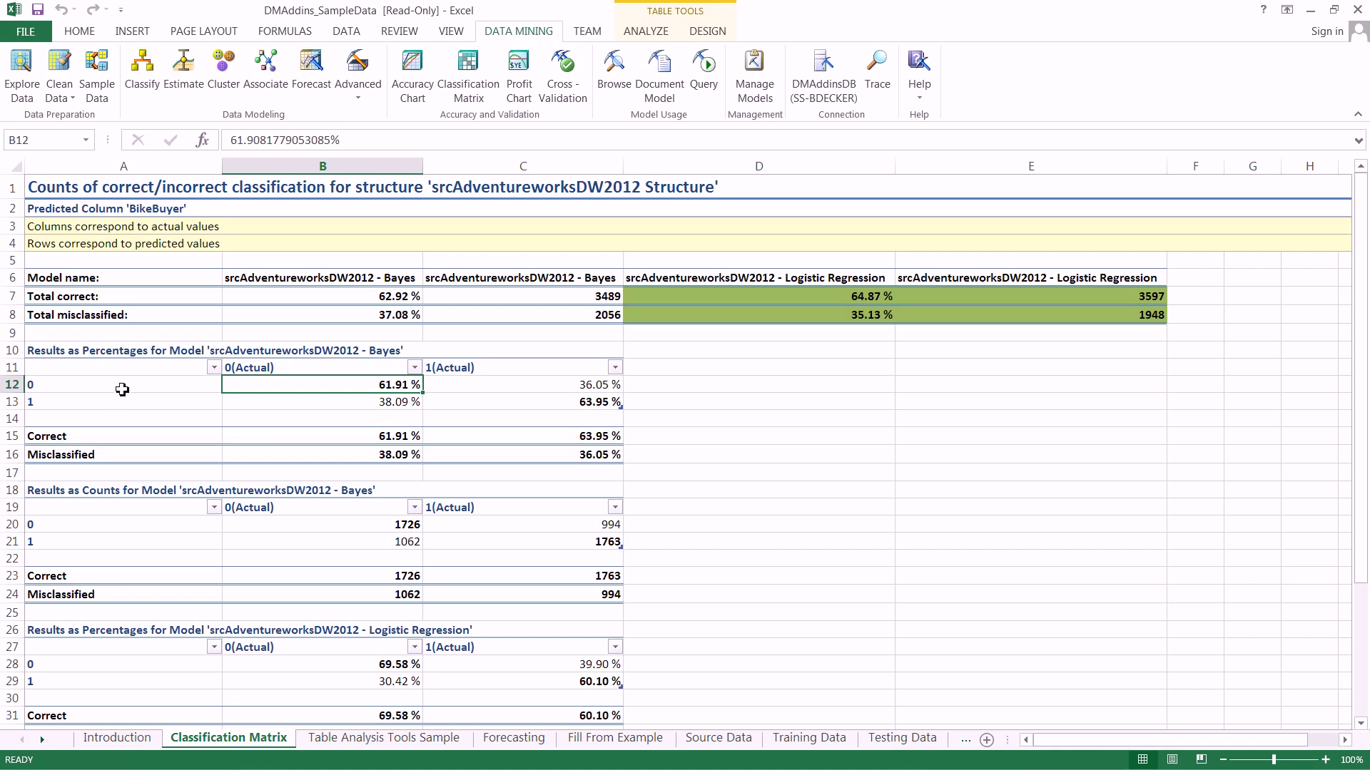
click(250, 402)
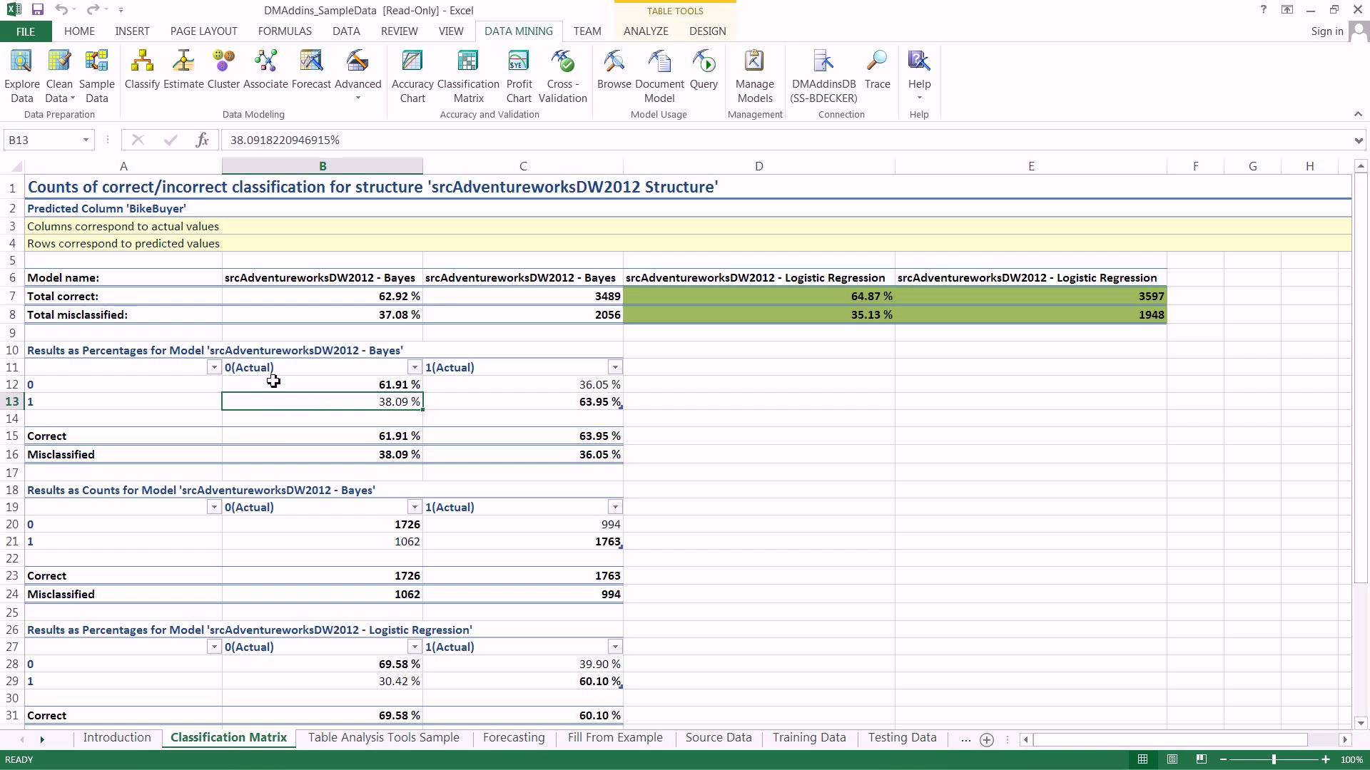
click(140, 406)
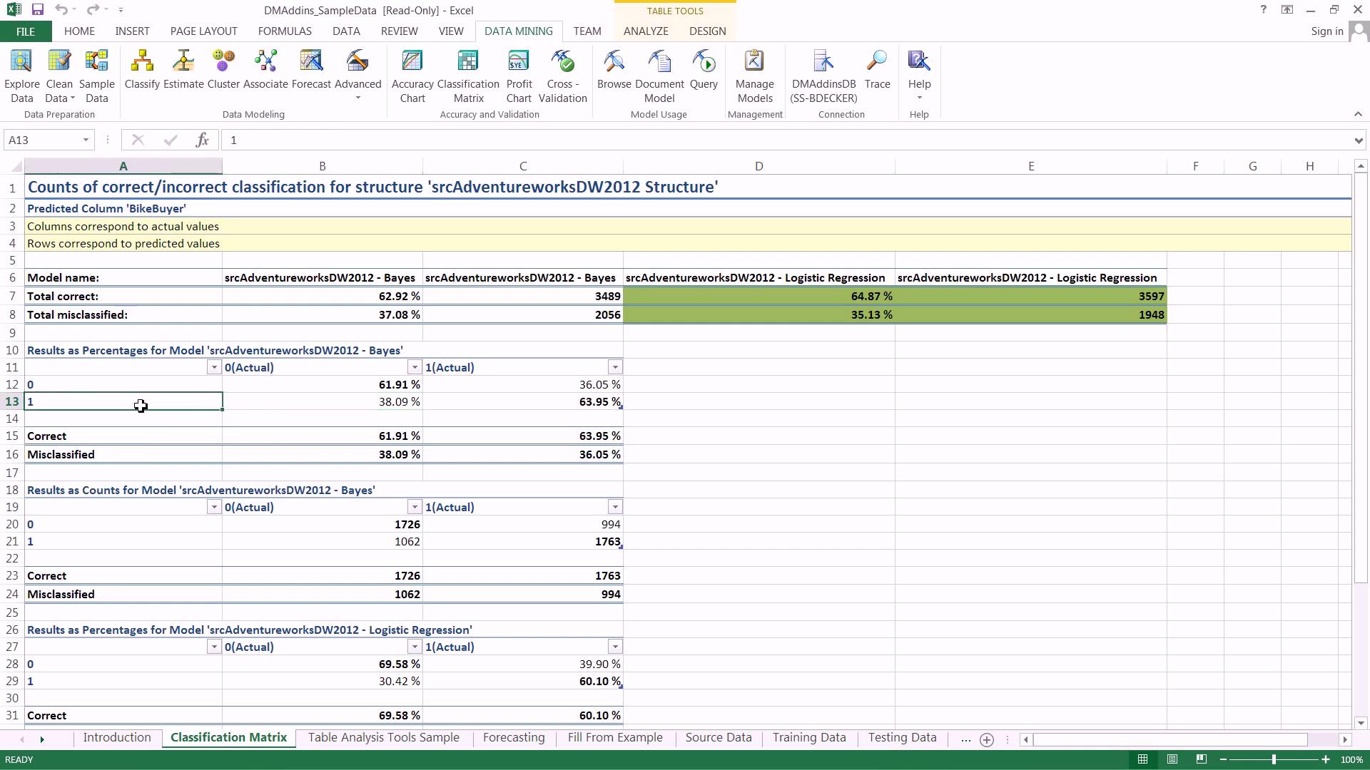
click(265, 405)
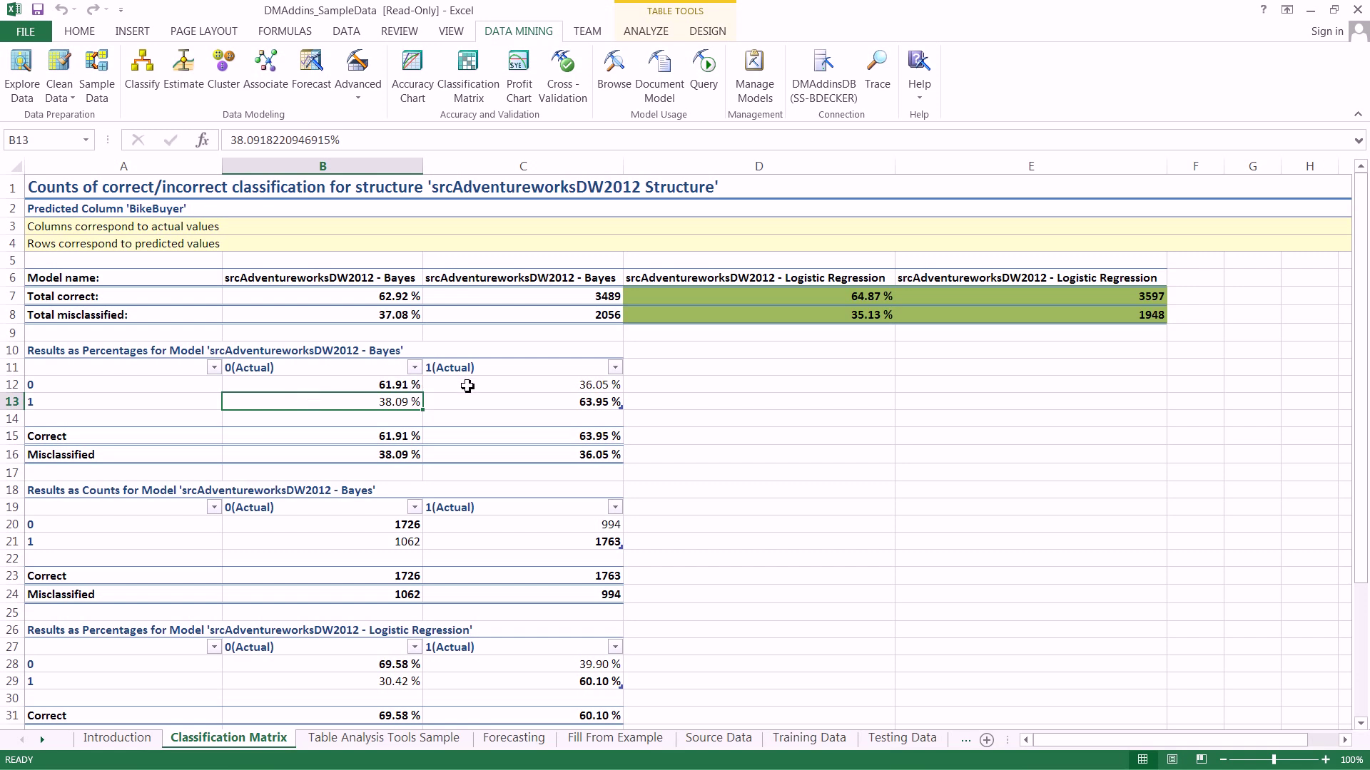
click(465, 385)
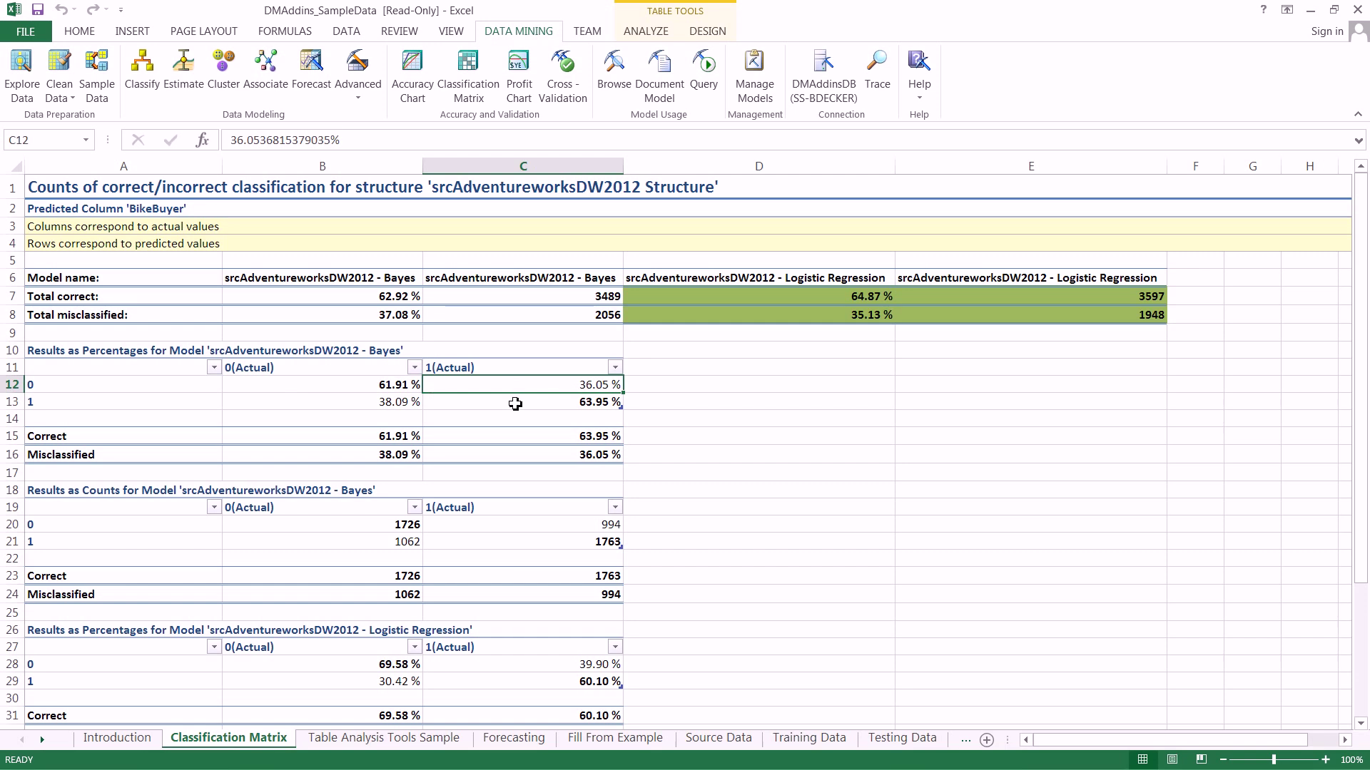
click(516, 404)
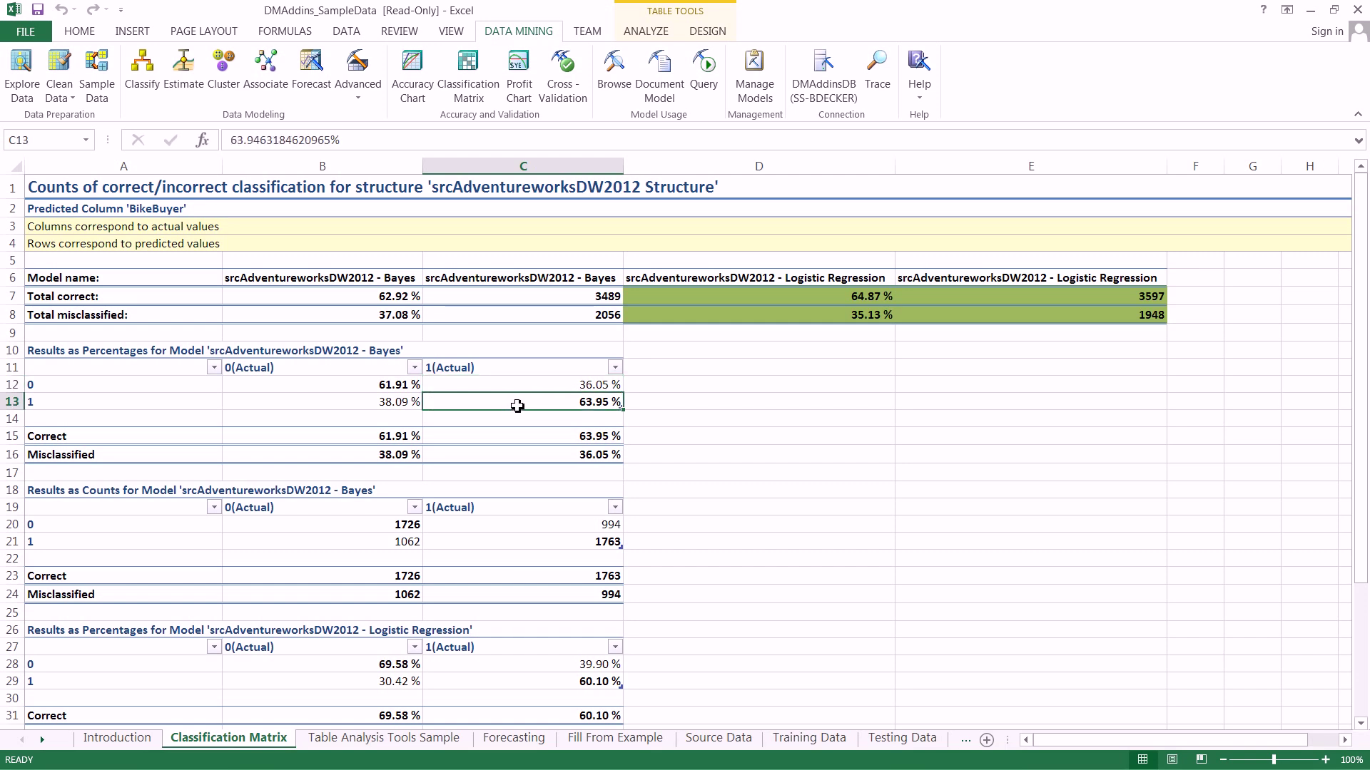
click(157, 404)
click(517, 405)
click(518, 386)
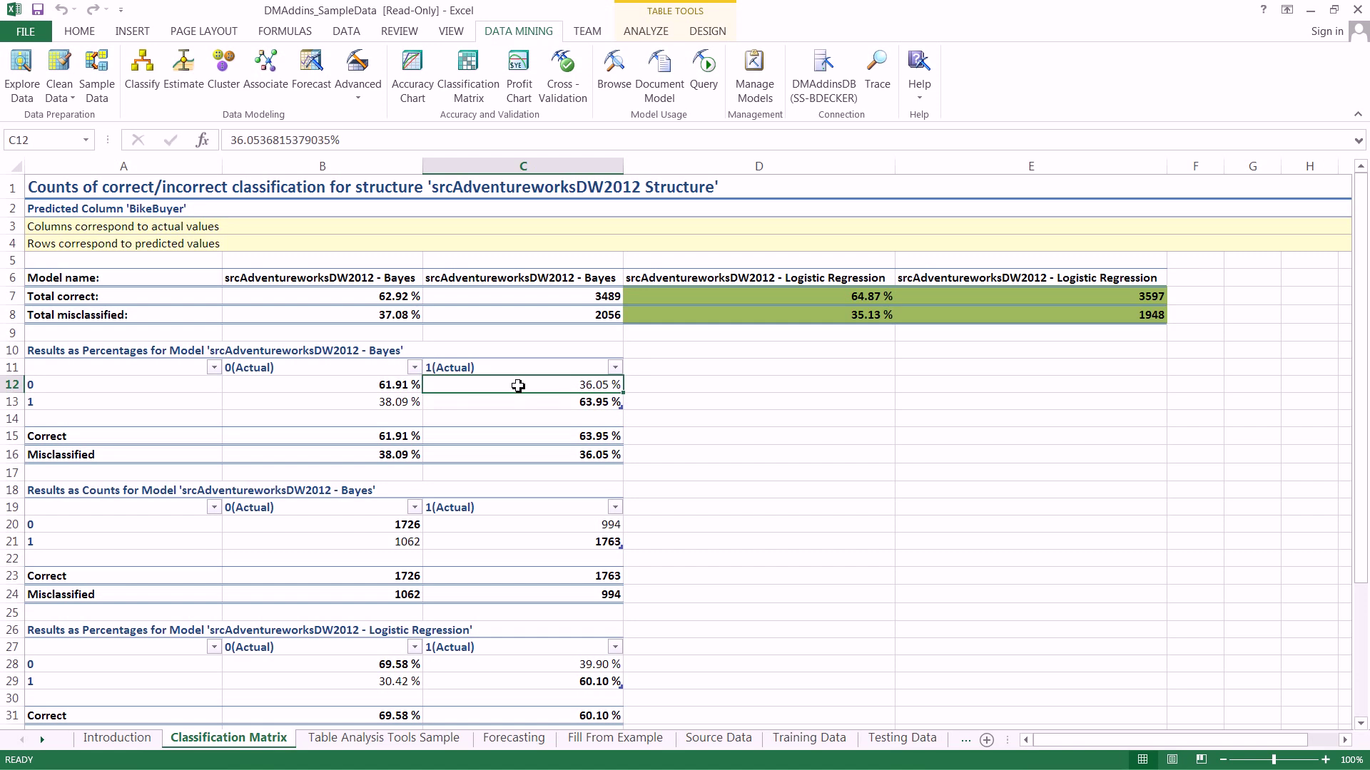
click(508, 404)
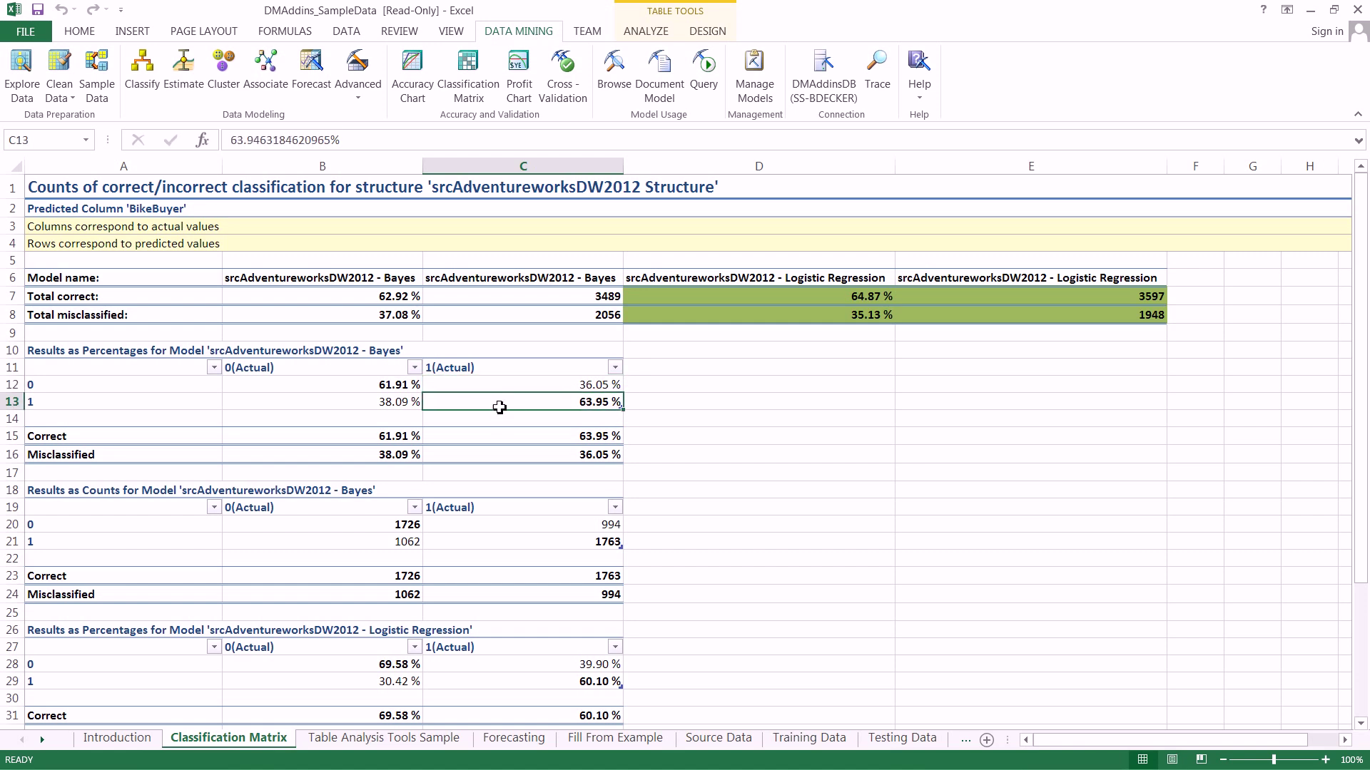
scroll(428, 508, down, 2)
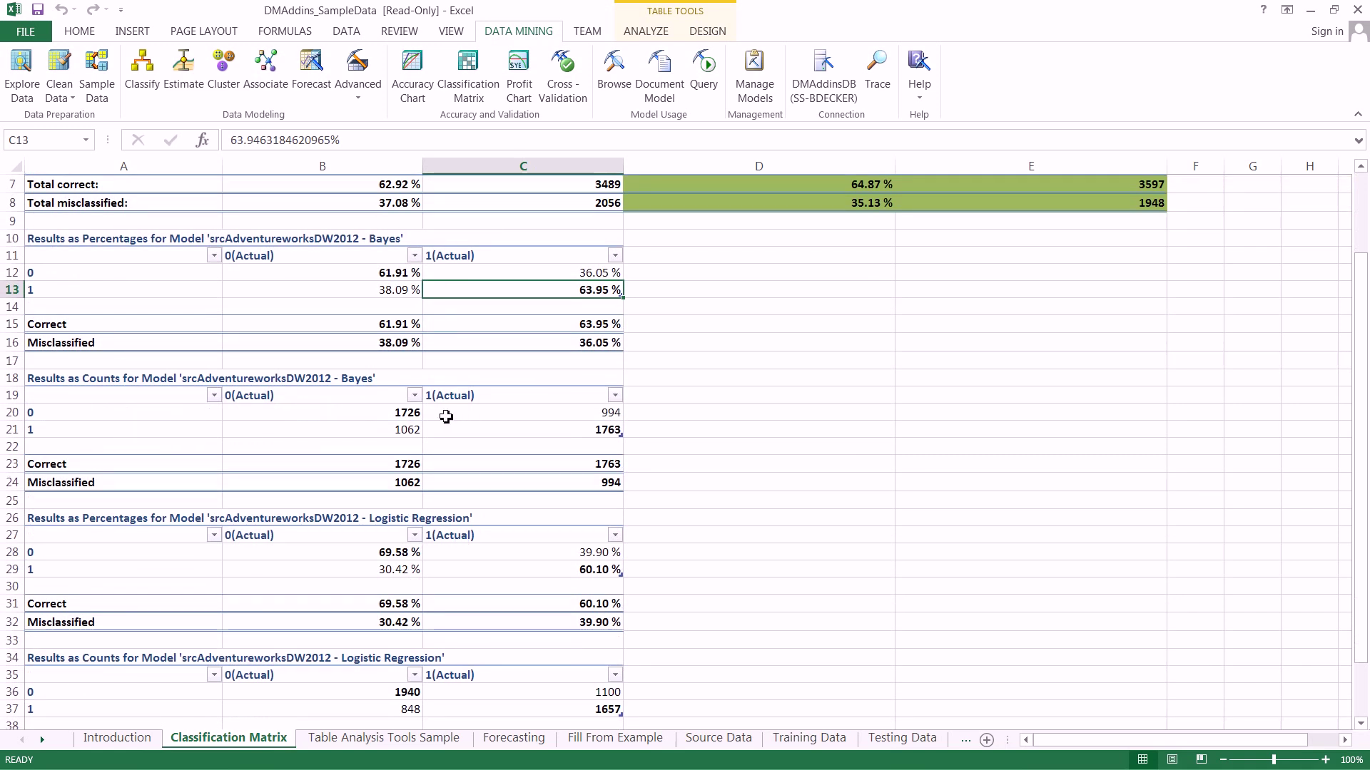
click(416, 416)
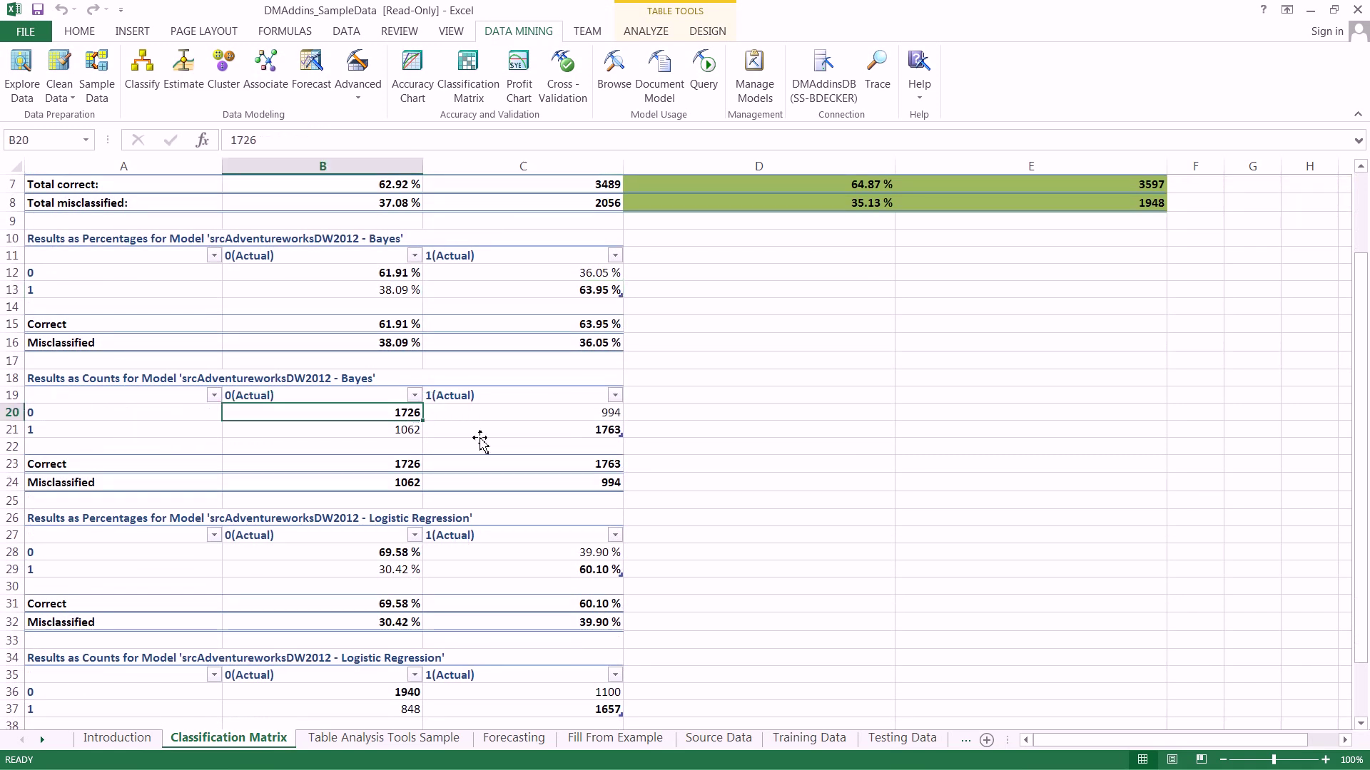
click(482, 434)
click(402, 430)
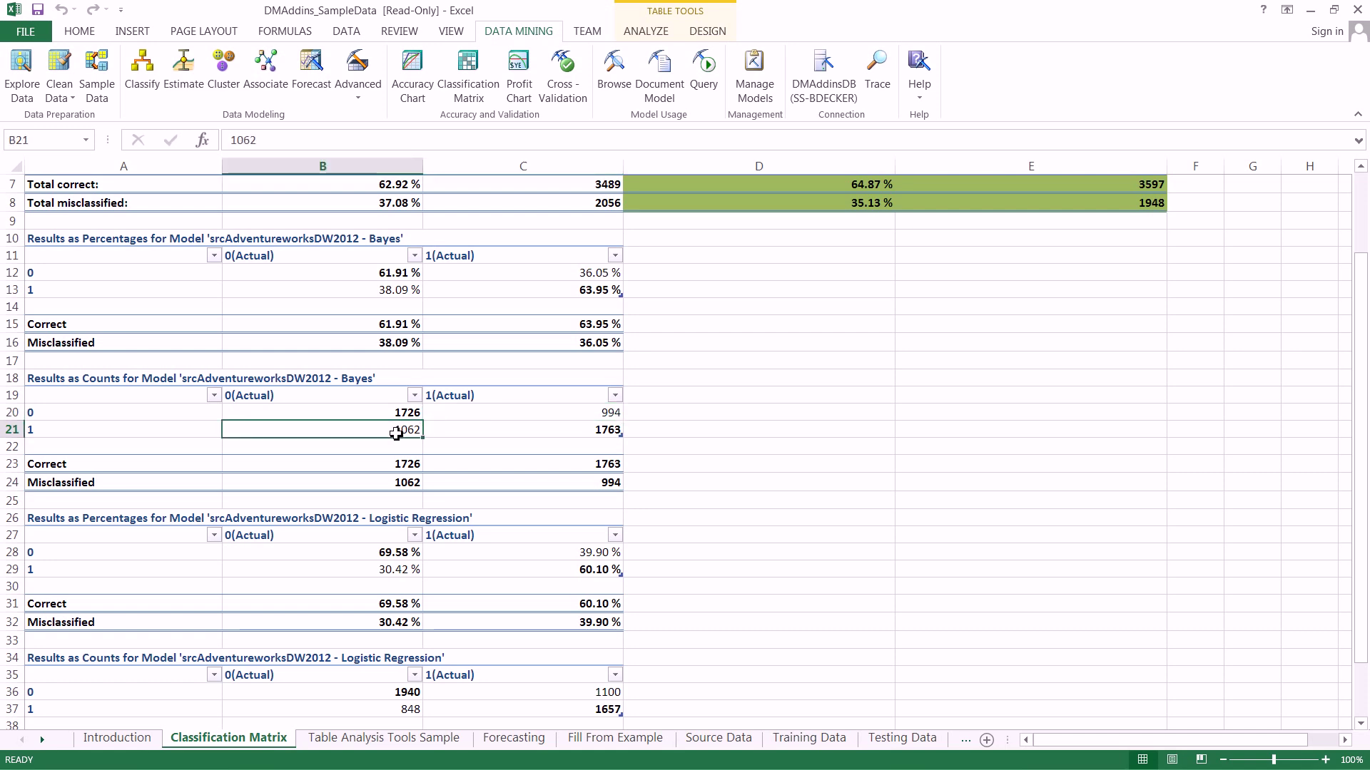
scroll(386, 478, down, 1)
scroll(378, 492, down, 4)
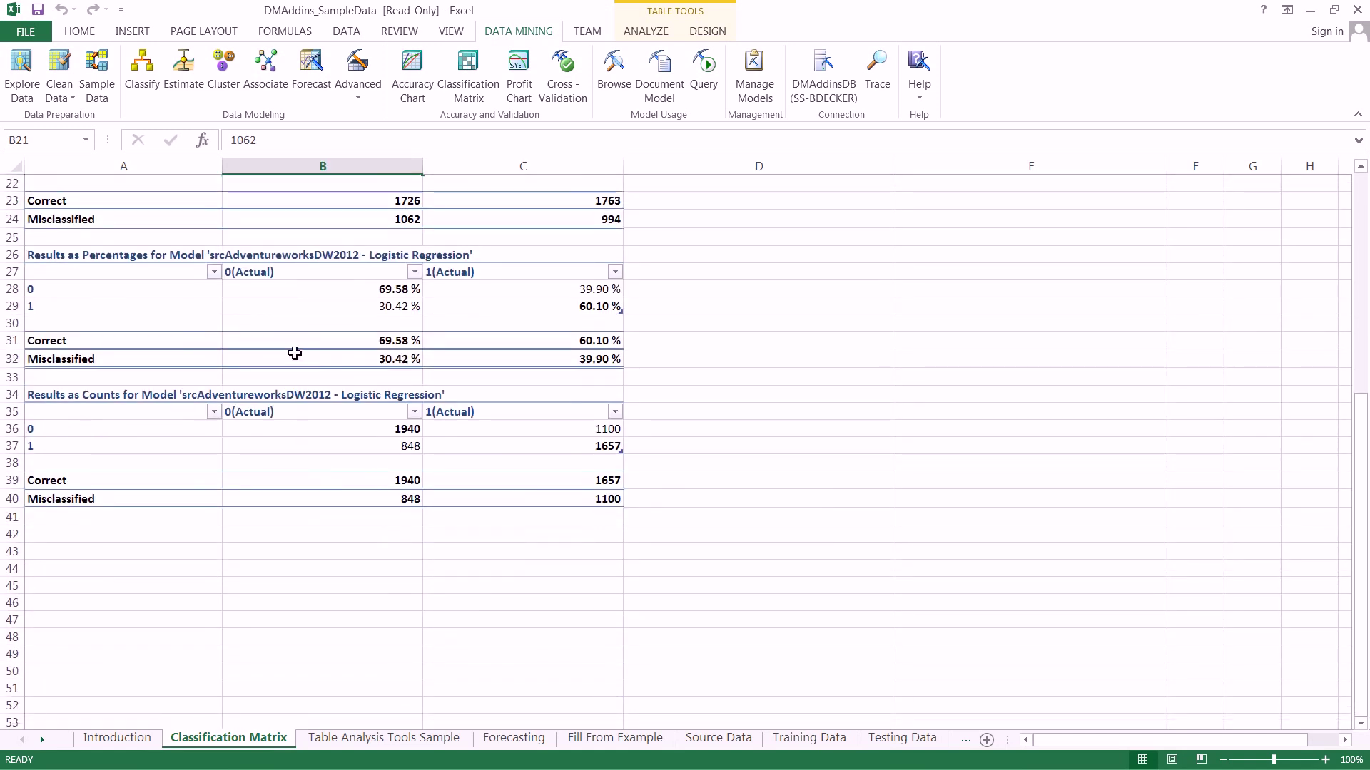
click(135, 258)
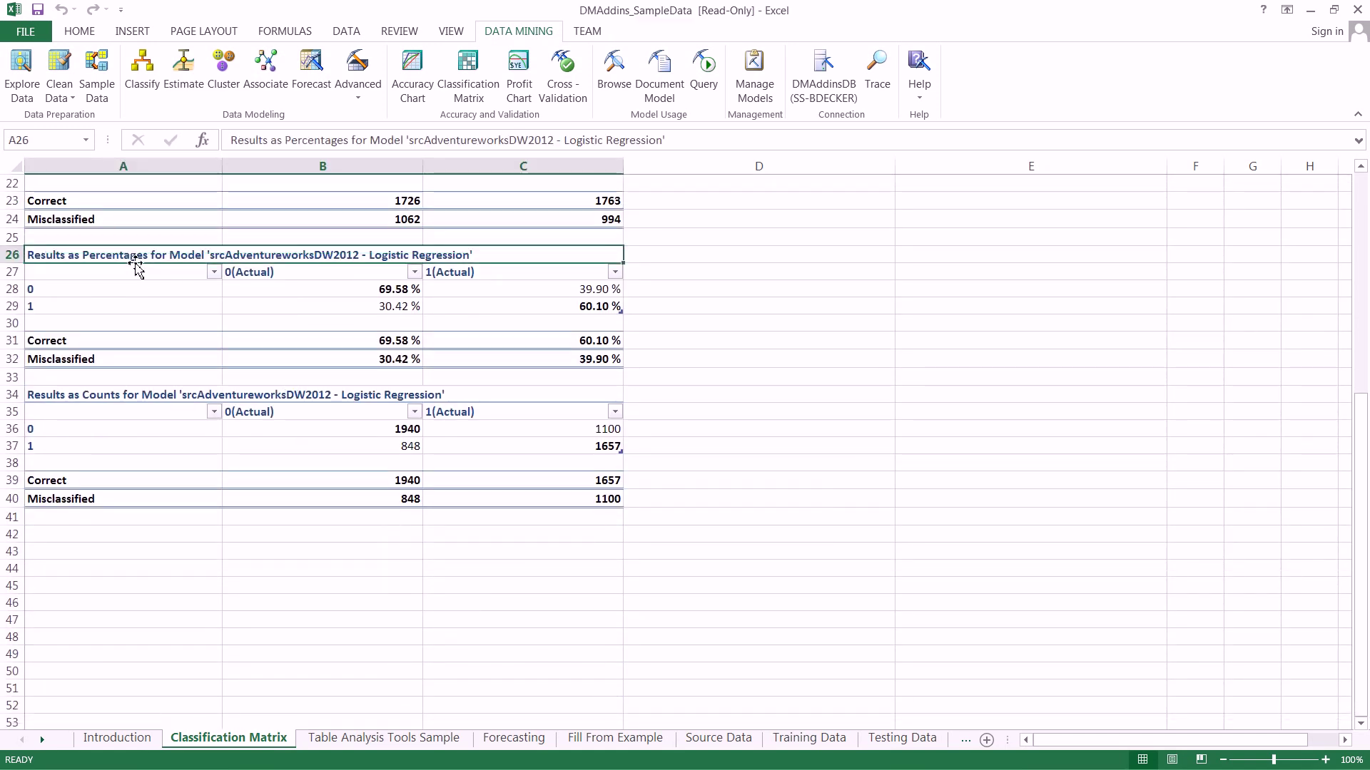